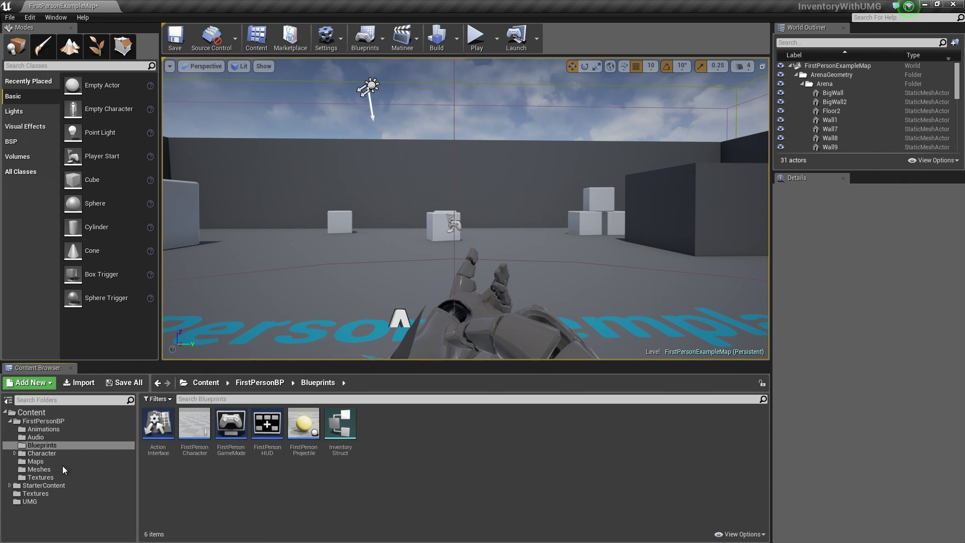
Open the GameHUD widget blueprint from the UMG folder in the Widget Blueprint editor.
click(33, 505)
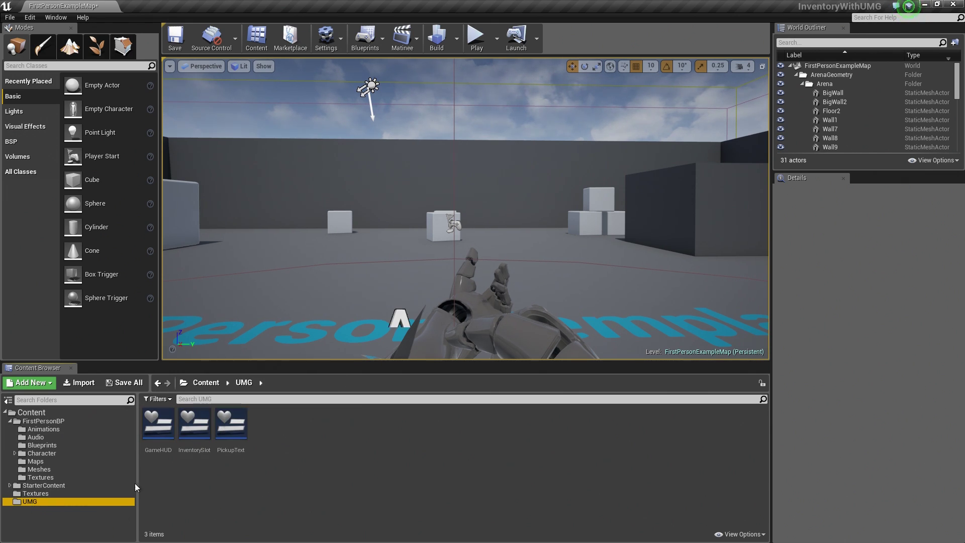
click(155, 445)
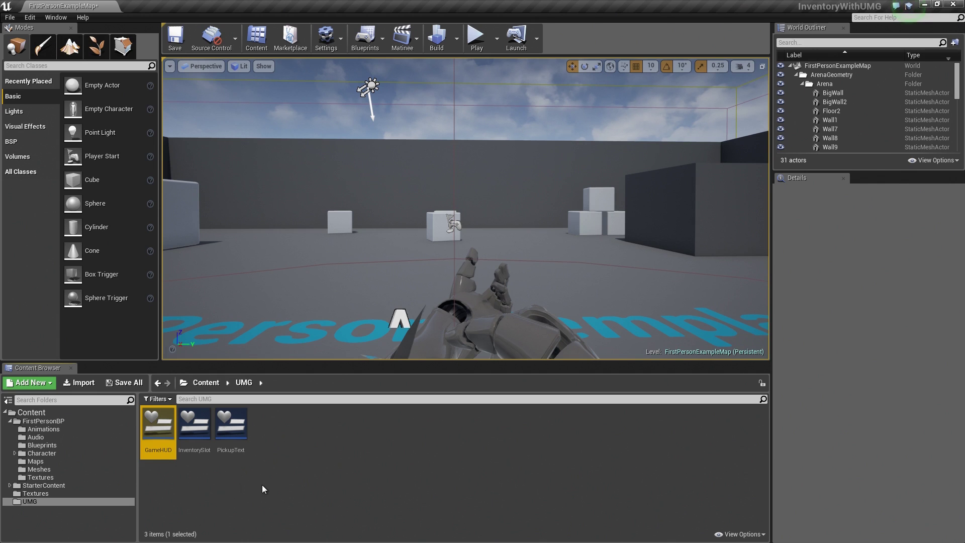
double_click(166, 447)
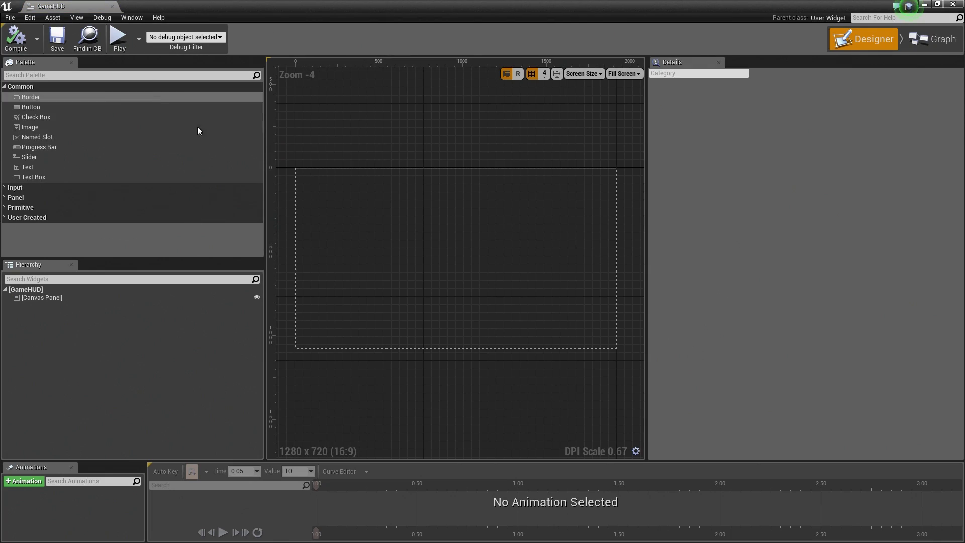
Widen the designer canvas by shrinking the side panels, zoom to fit, and enlarge the Animations area.
drag(265, 153, 156, 146)
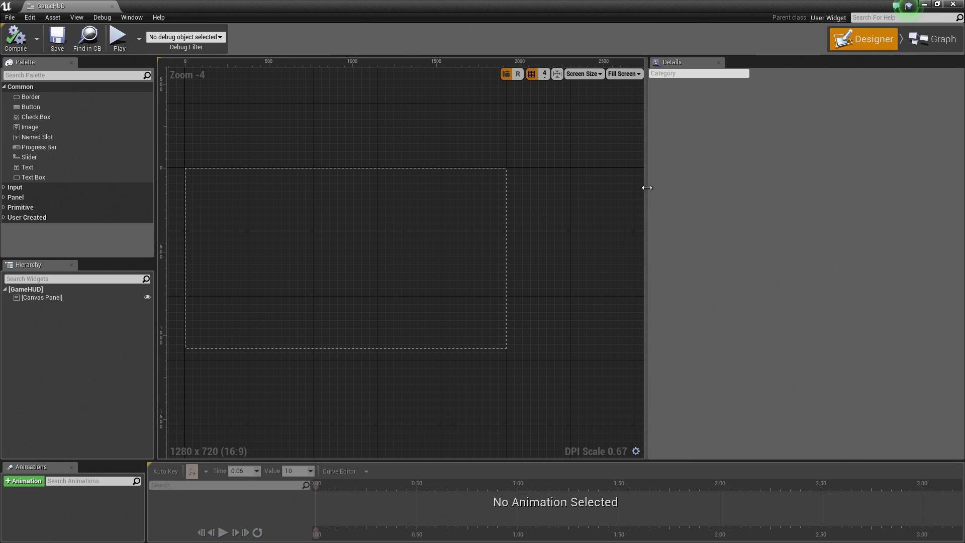
drag(647, 188, 786, 183)
click(695, 74)
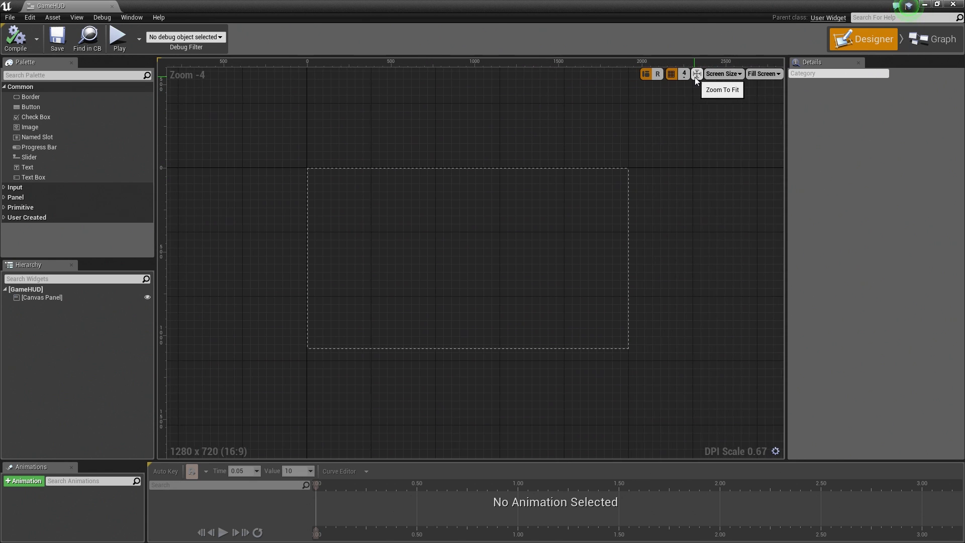
scroll(620, 224, down, 4)
scroll(621, 224, up, 2)
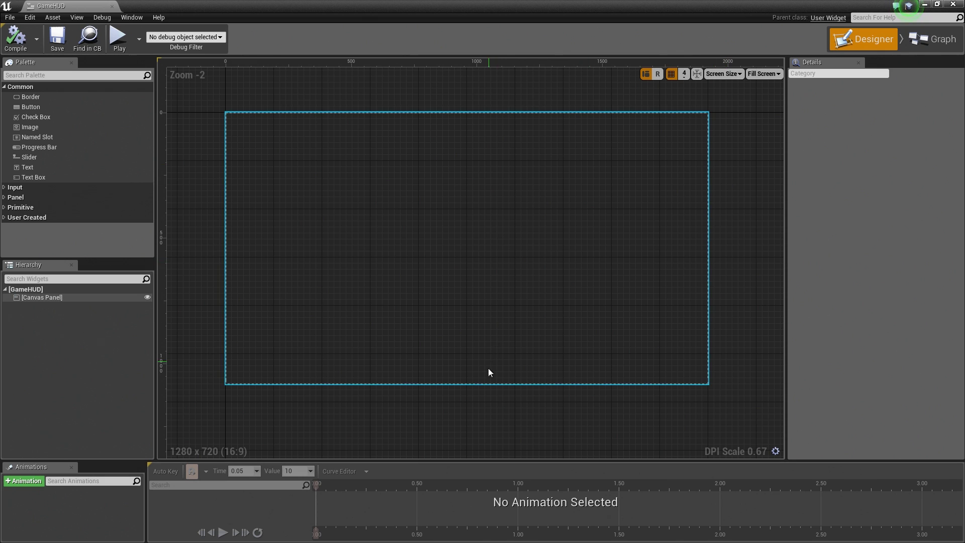
drag(480, 460, 487, 412)
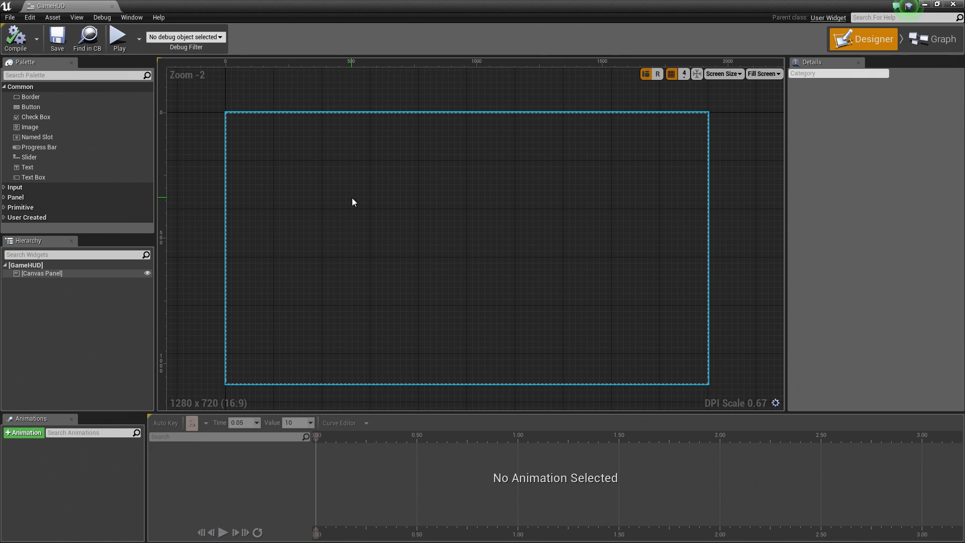
scroll(357, 199, down, 2)
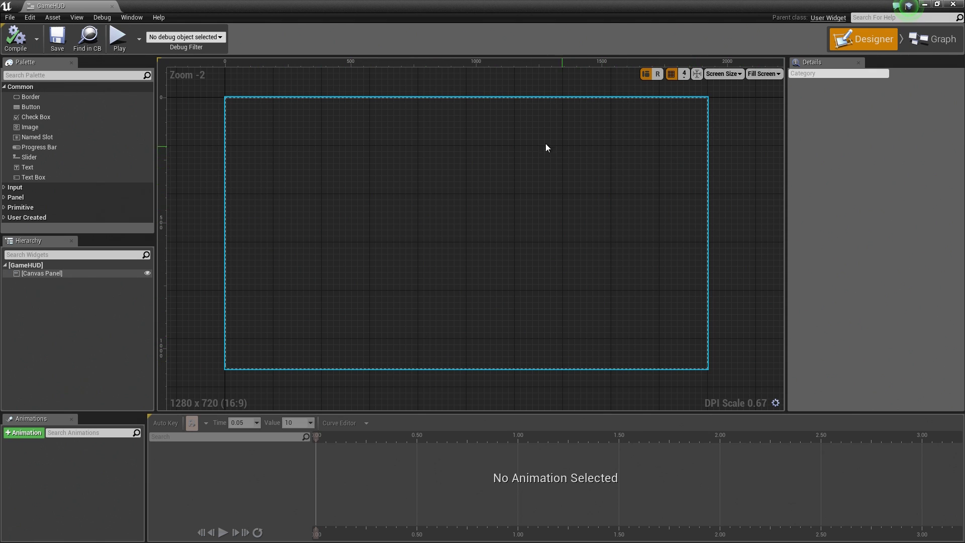
click(718, 89)
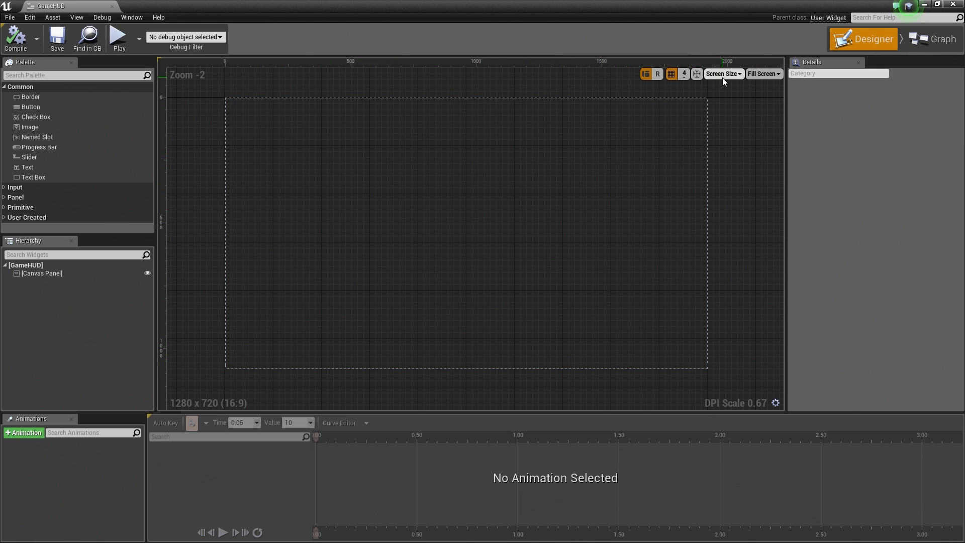
click(721, 75)
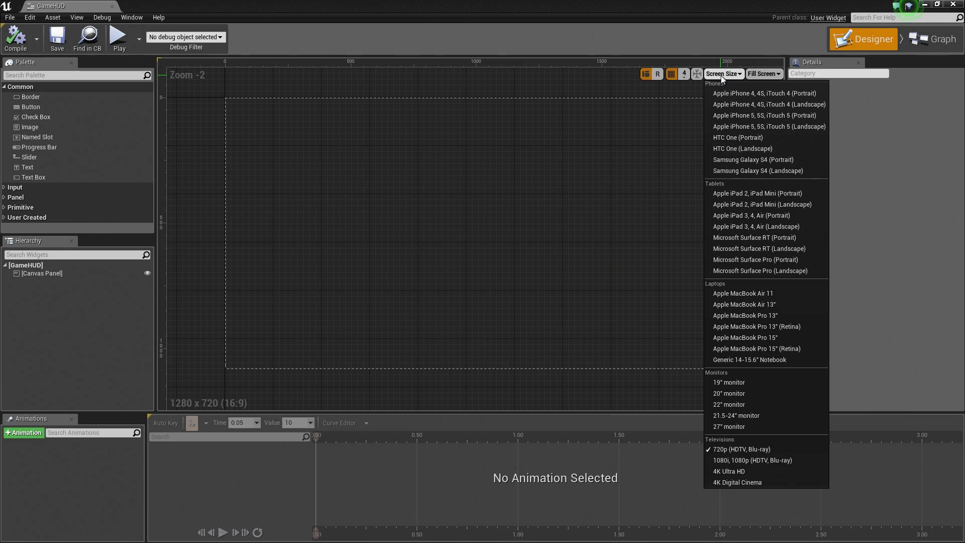
click(735, 118)
scroll(625, 209, down, 2)
click(625, 209)
click(651, 195)
right_drag(651, 195, 641, 195)
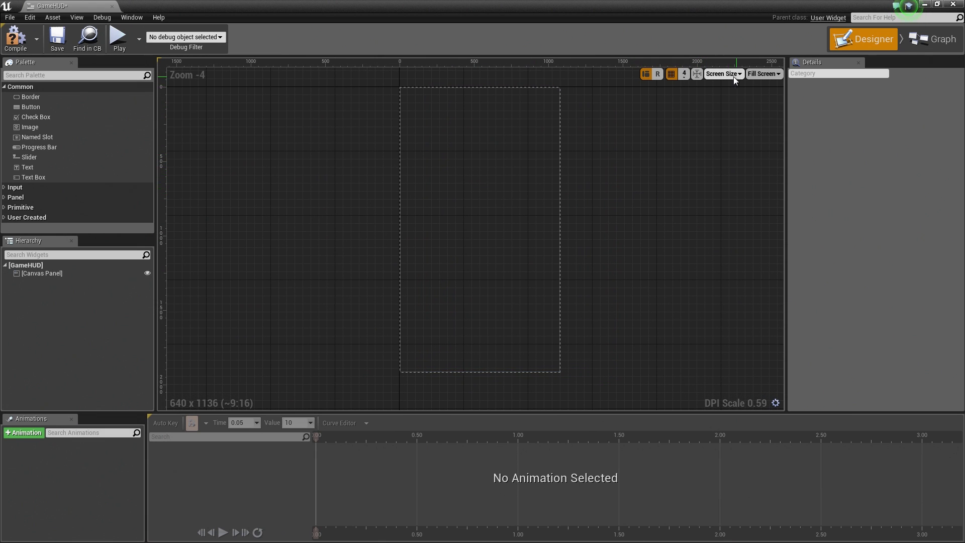
click(730, 76)
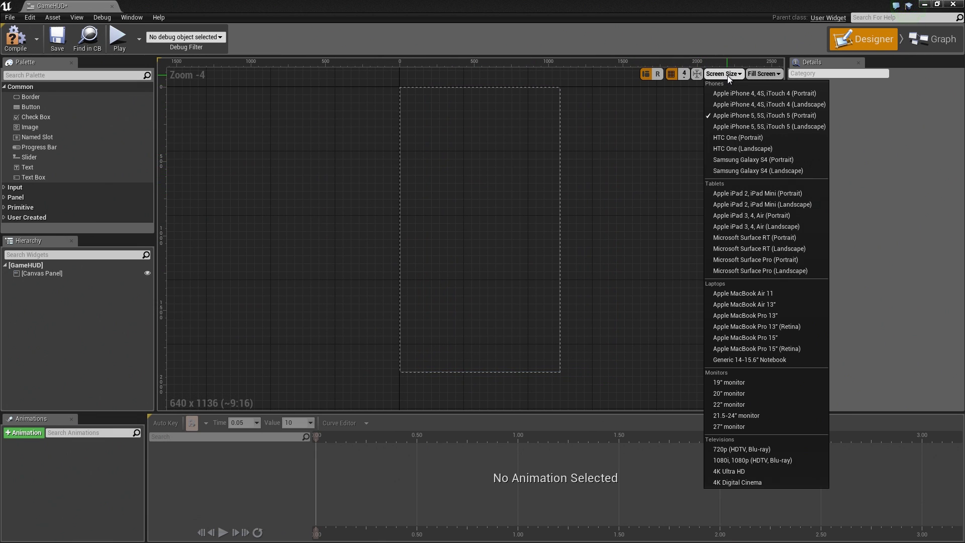
click(736, 447)
scroll(553, 226, up, 1)
click(547, 222)
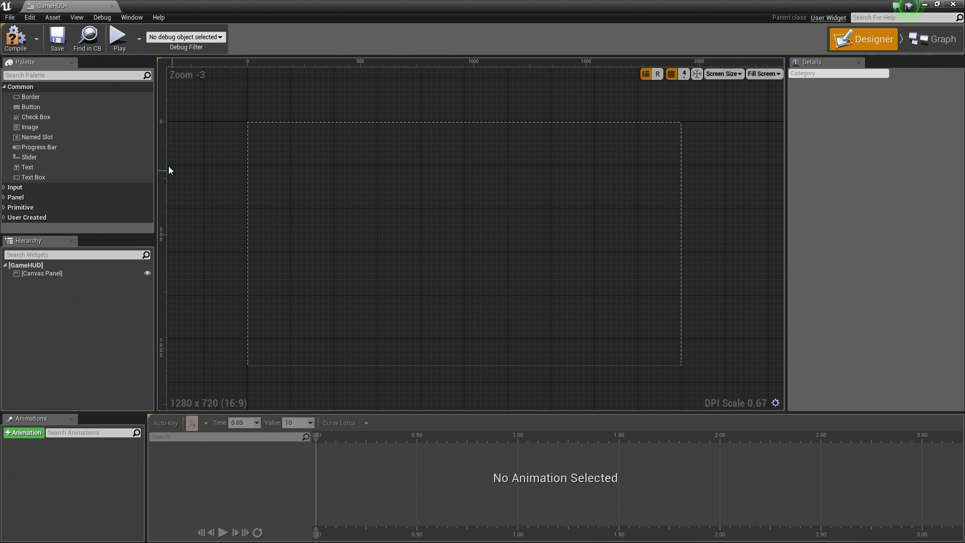
click(80, 109)
click(73, 118)
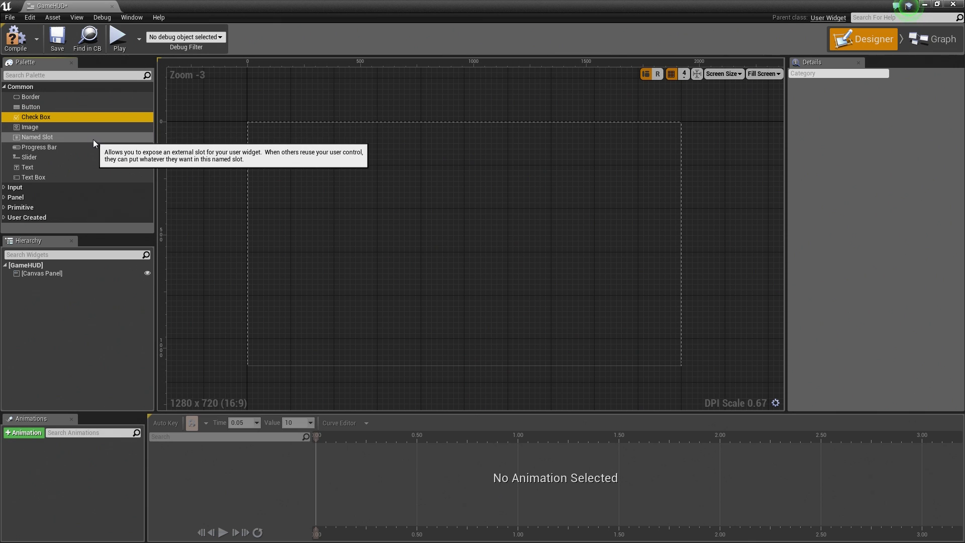
click(77, 156)
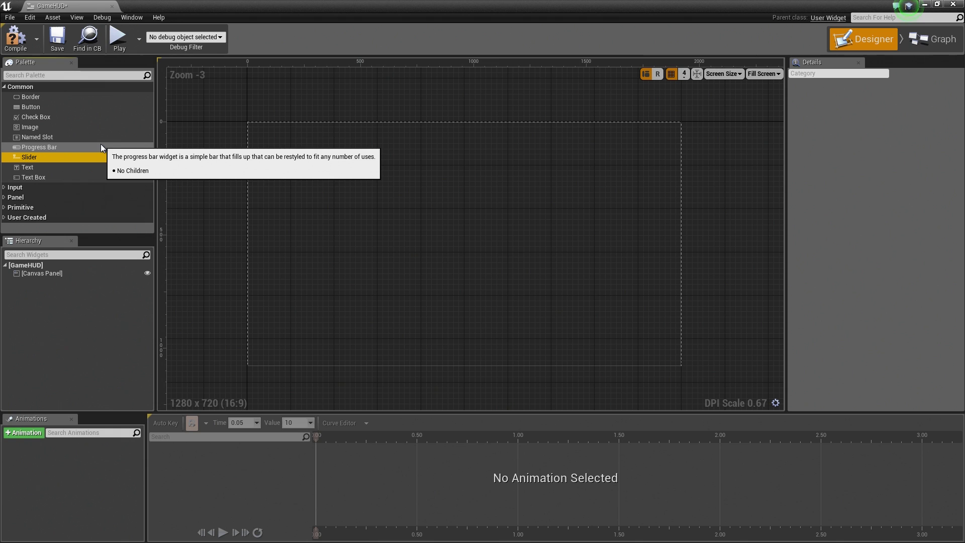
click(4, 198)
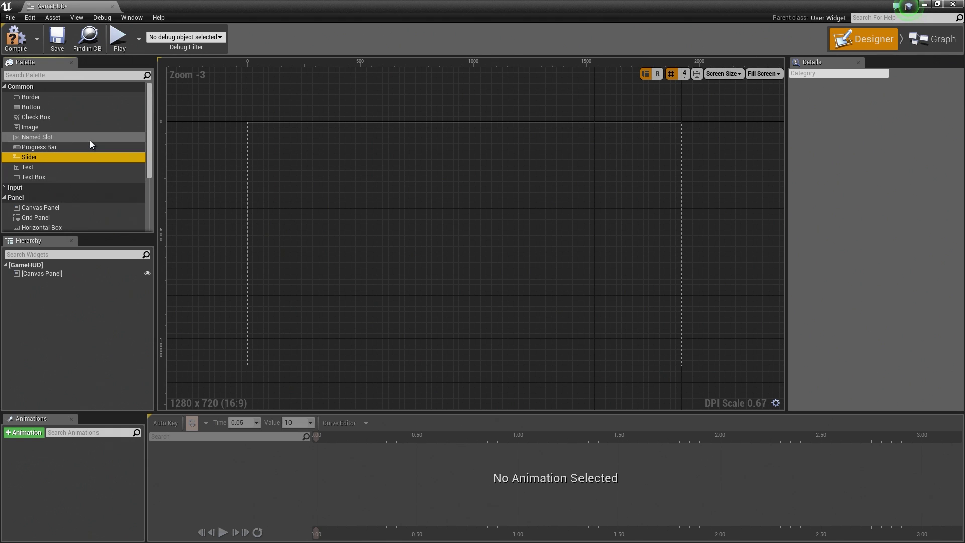
scroll(61, 162, down, 3)
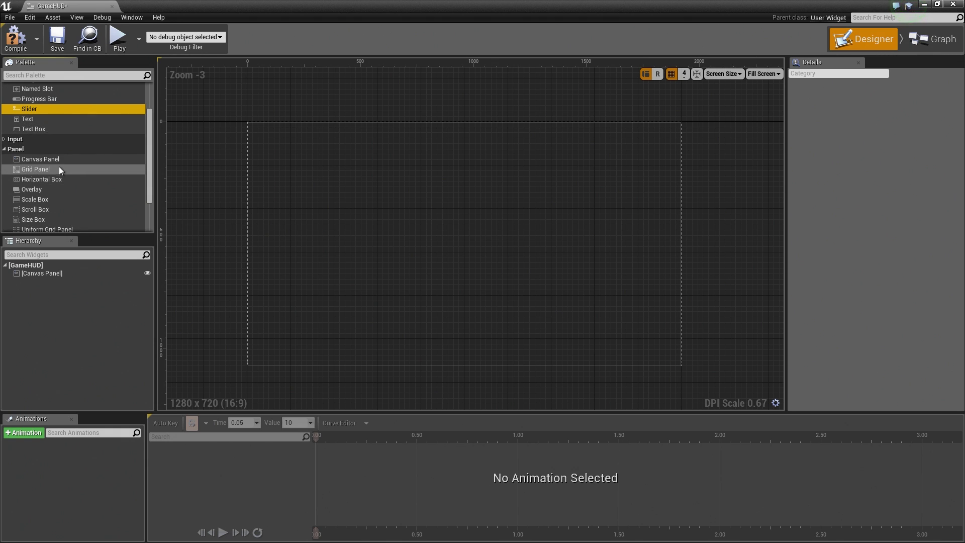
click(4, 139)
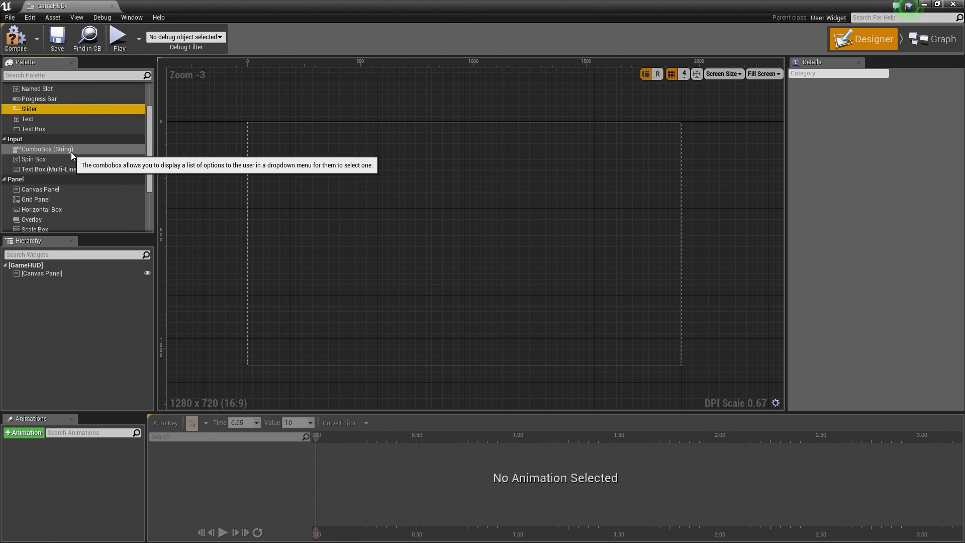
scroll(72, 152, down, 5)
scroll(86, 160, up, 8)
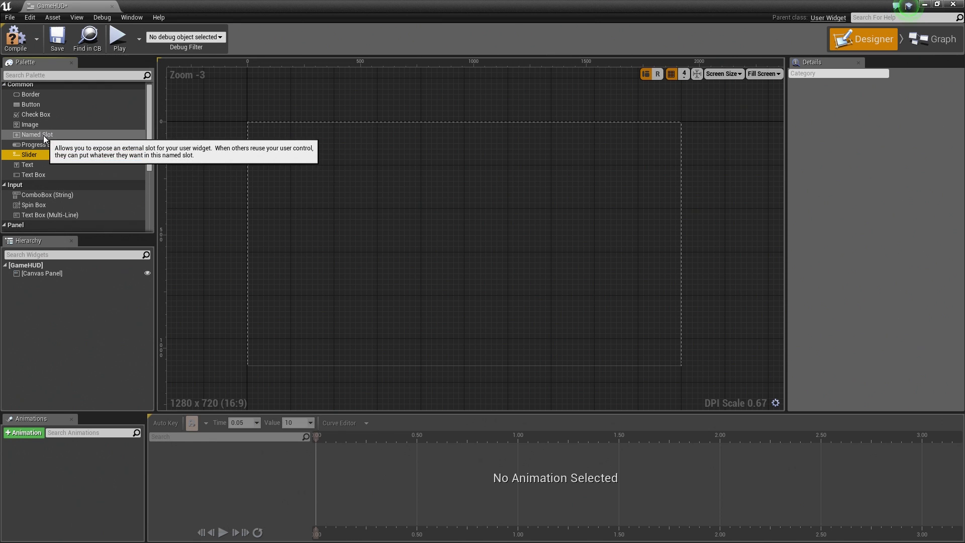
click(10, 186)
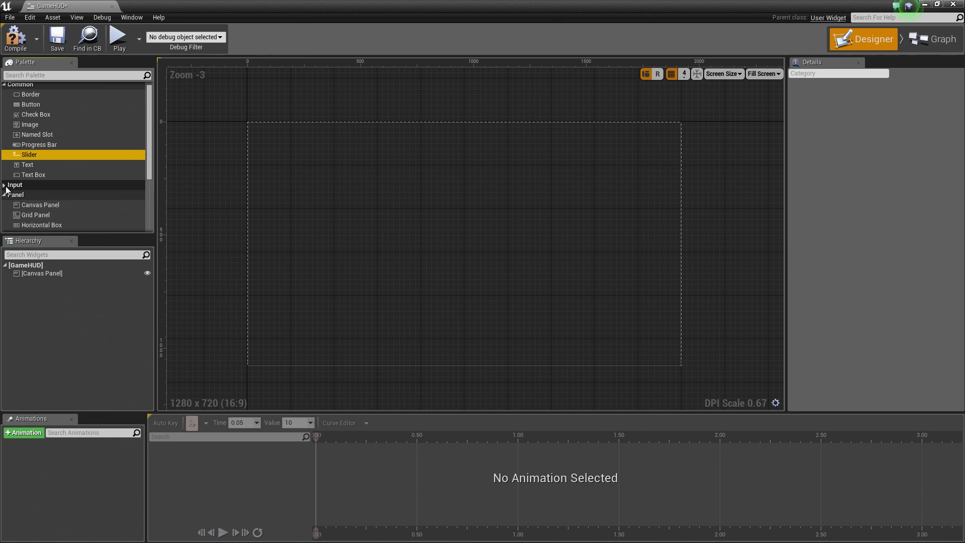
scroll(46, 143, down, 2)
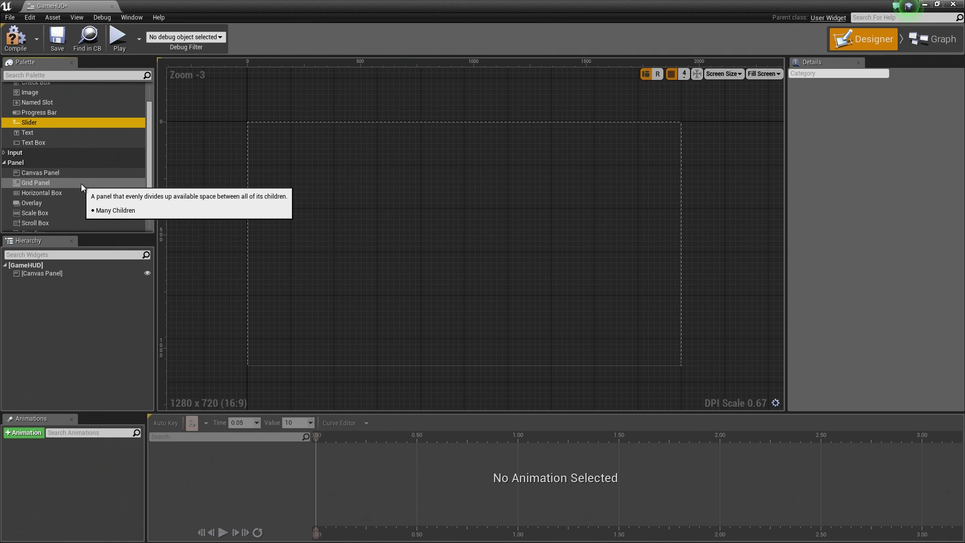
scroll(82, 184, up, 2)
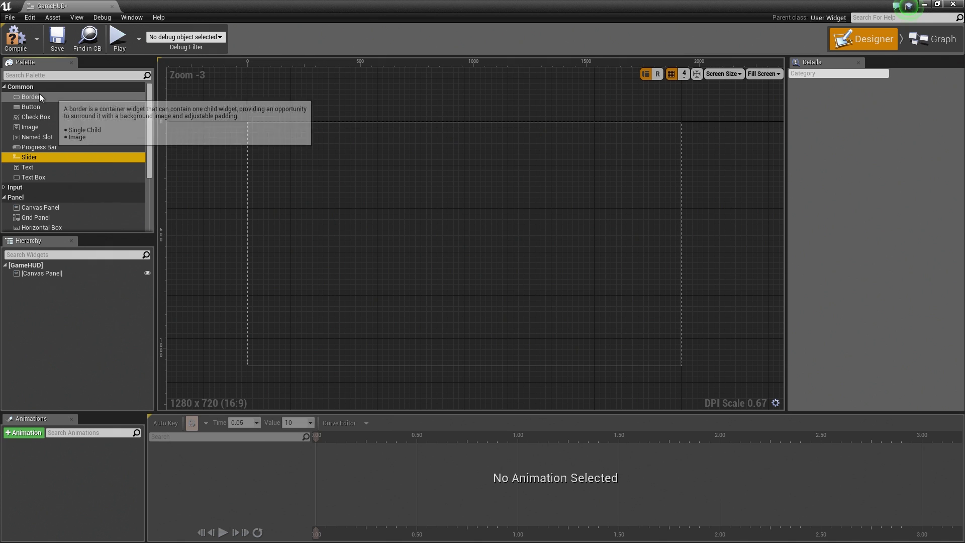
scroll(70, 139, down, 3)
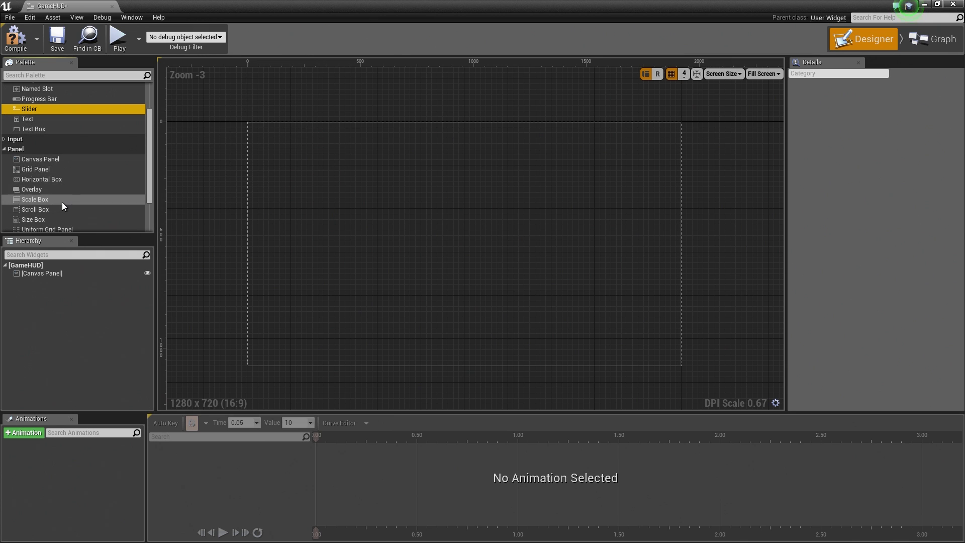
scroll(63, 200, down, 1)
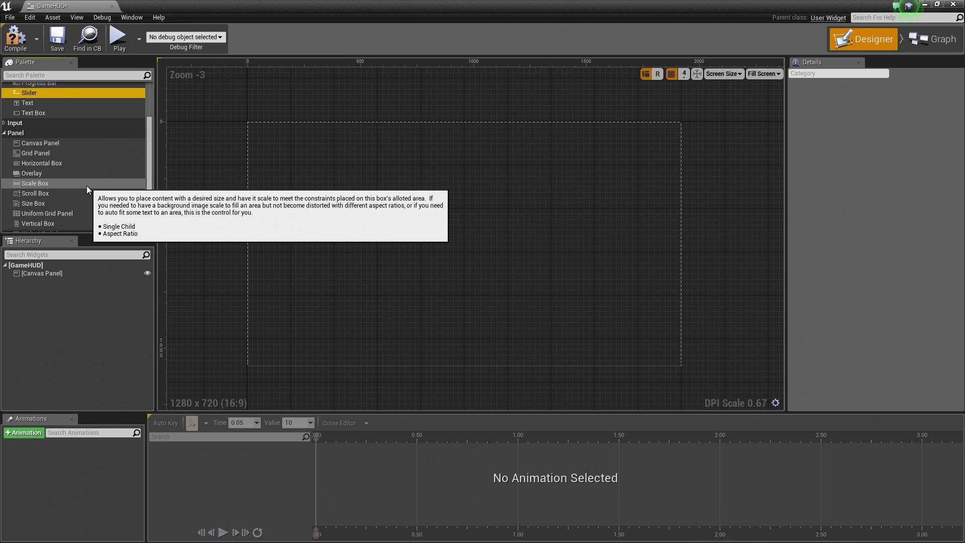
scroll(87, 185, up, 4)
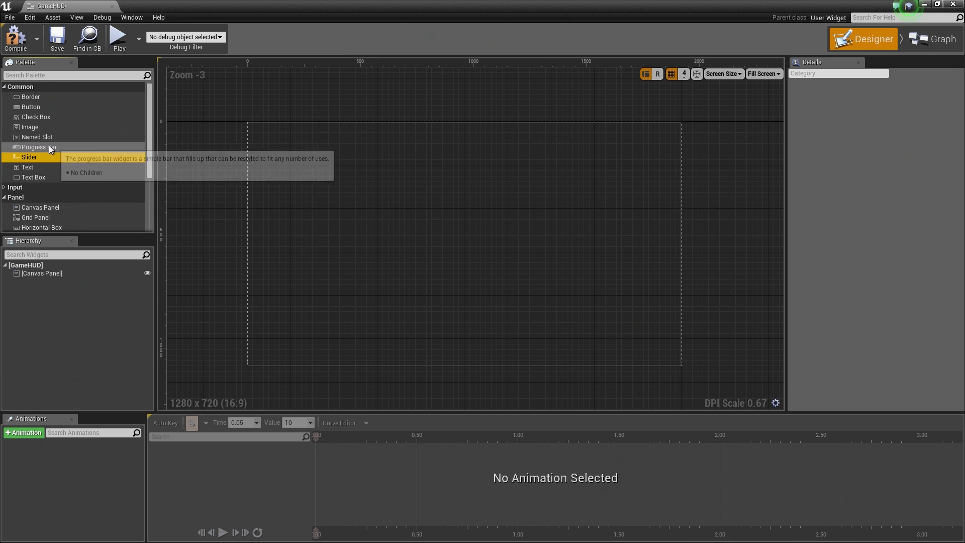
scroll(50, 146, down, 1)
scroll(68, 206, down, 1)
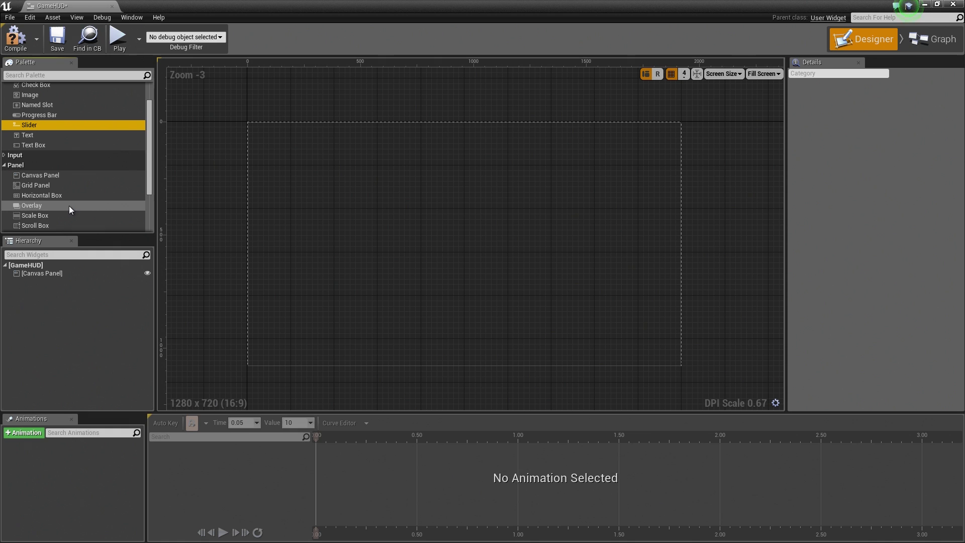
scroll(68, 206, down, 1)
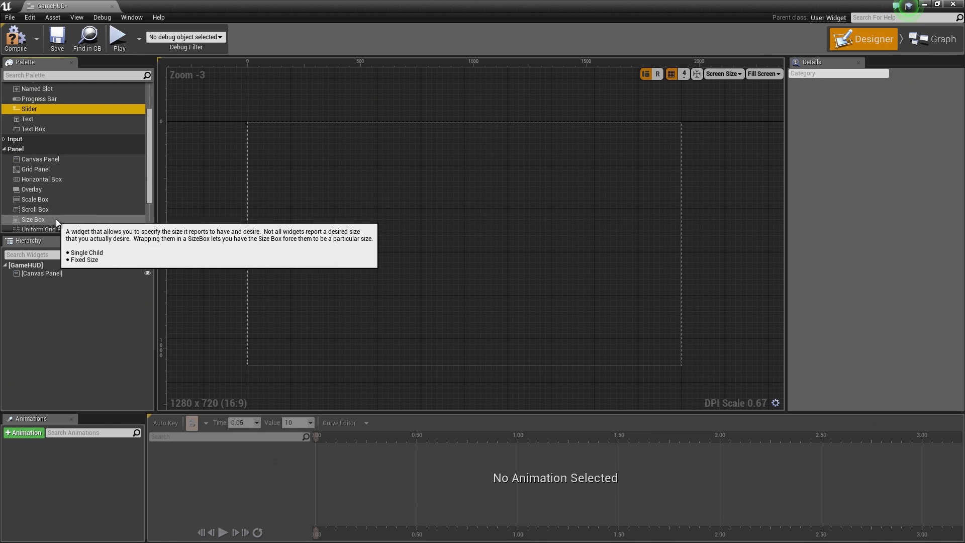
scroll(68, 210, up, 3)
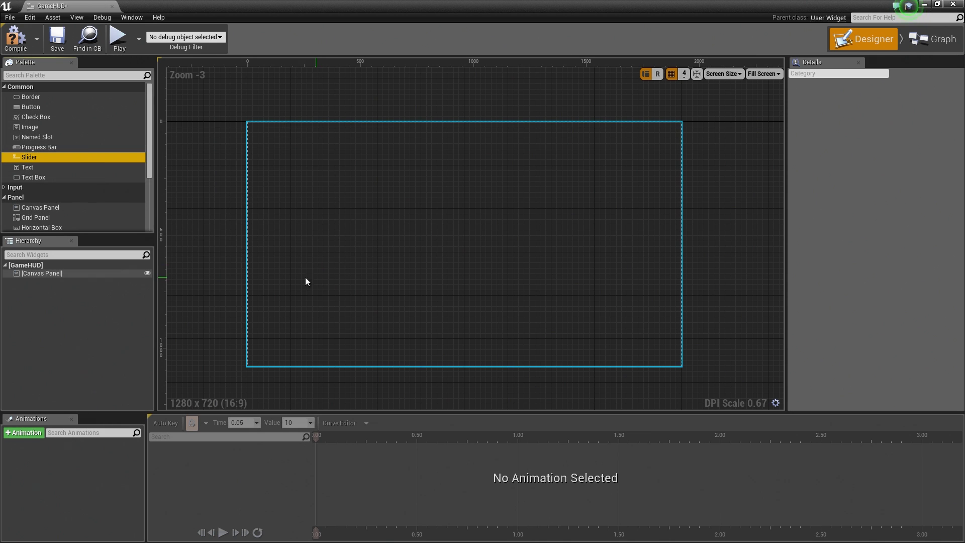
scroll(90, 203, down, 2)
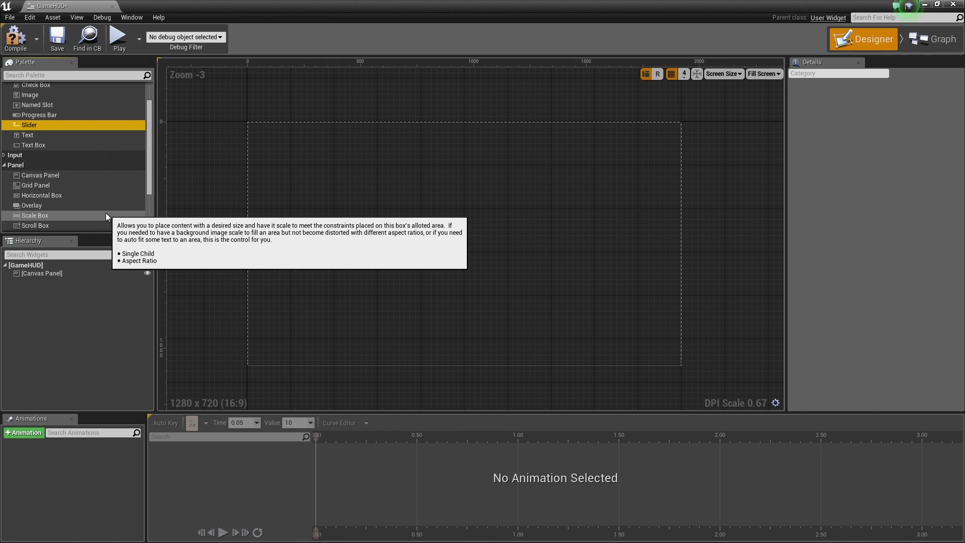
scroll(107, 212, down, 1)
scroll(90, 166, up, 2)
scroll(89, 160, up, 1)
scroll(71, 170, down, 4)
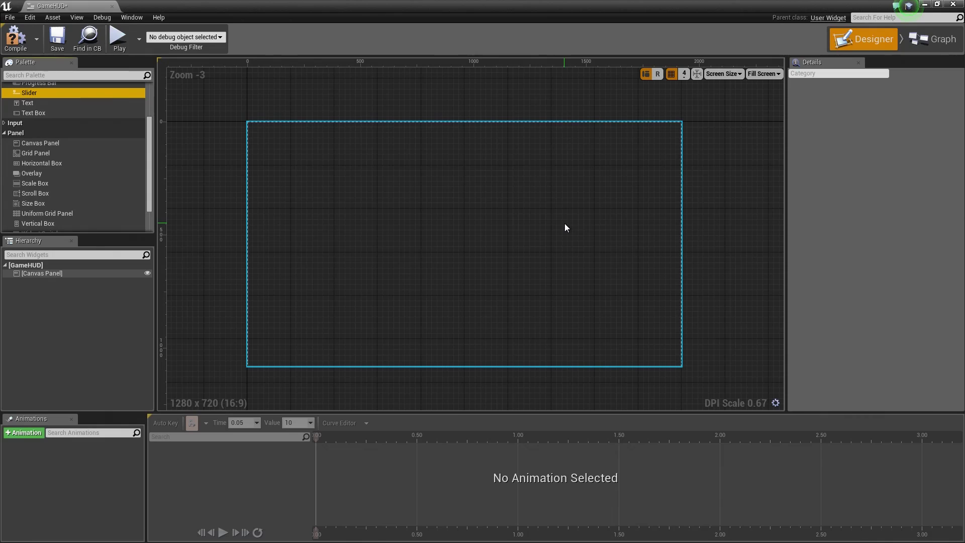
click(921, 49)
right_drag(878, 252, 804, 218)
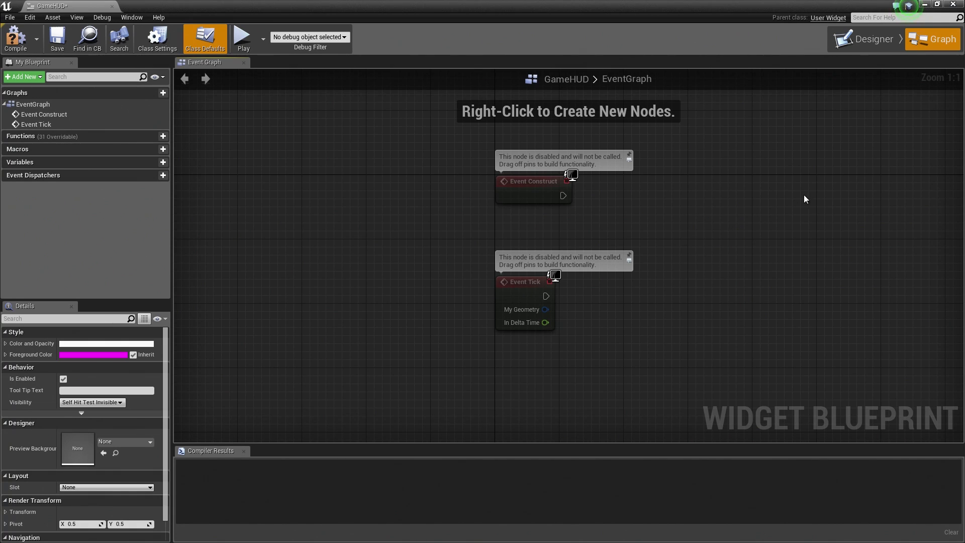
click(853, 48)
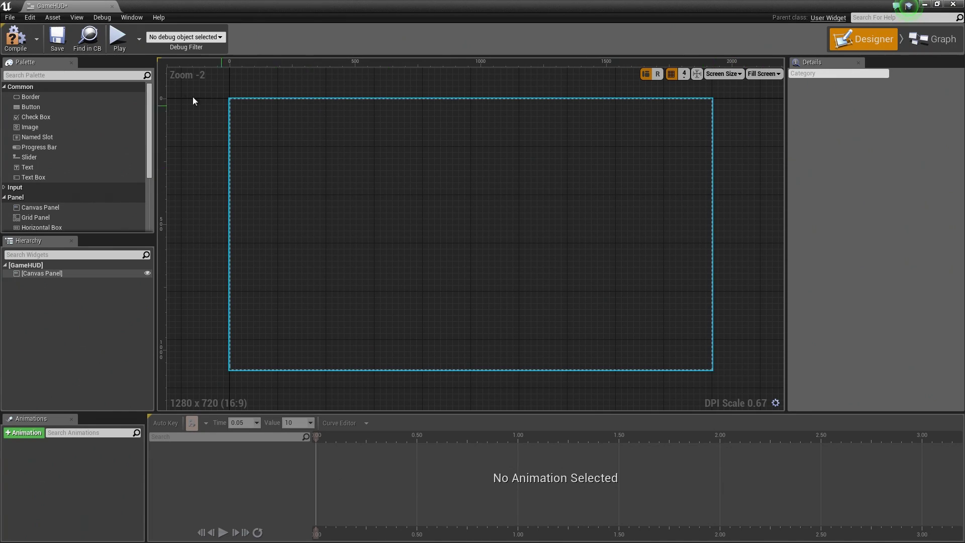
Place a Horizontal Box on the canvas at position 132, 84 with size 100 x 40.
drag(150, 98, 151, 121)
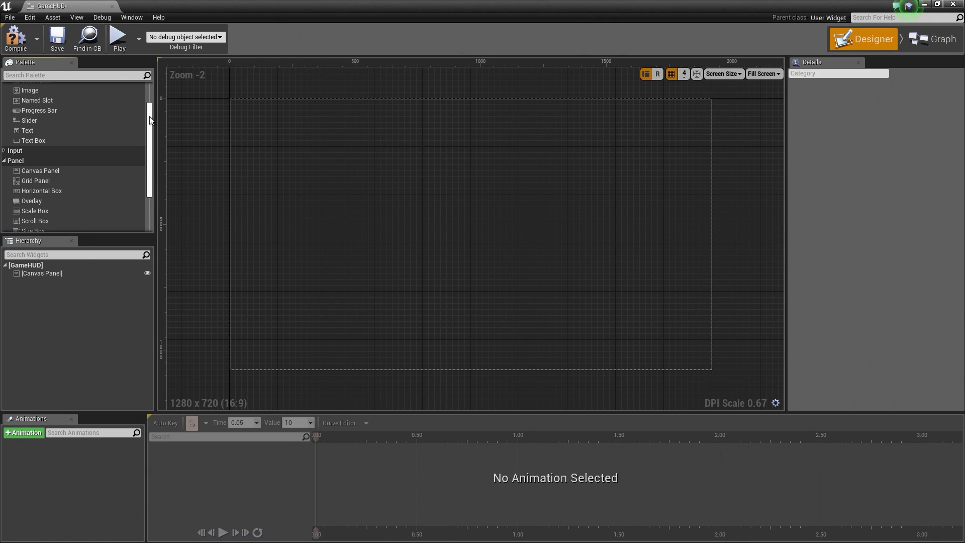
click(76, 190)
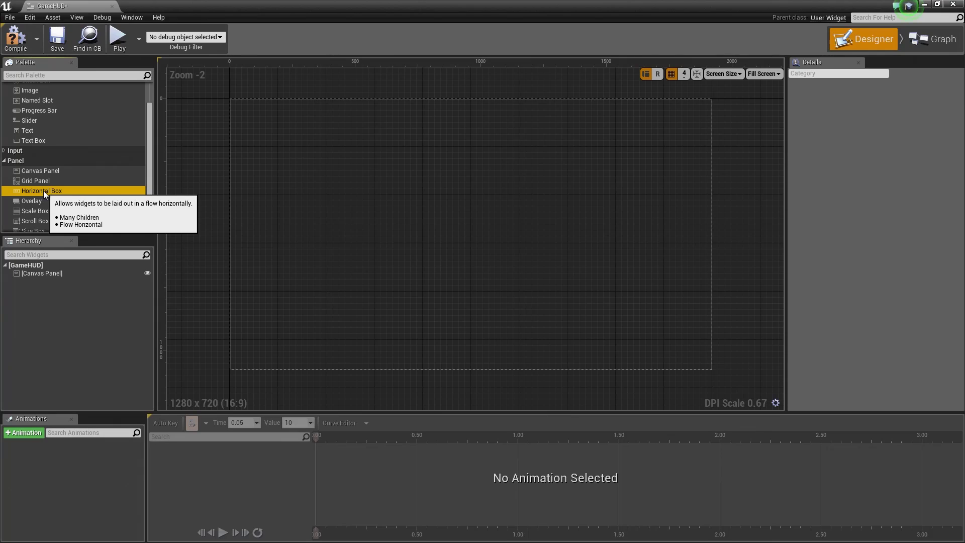
drag(43, 191, 263, 120)
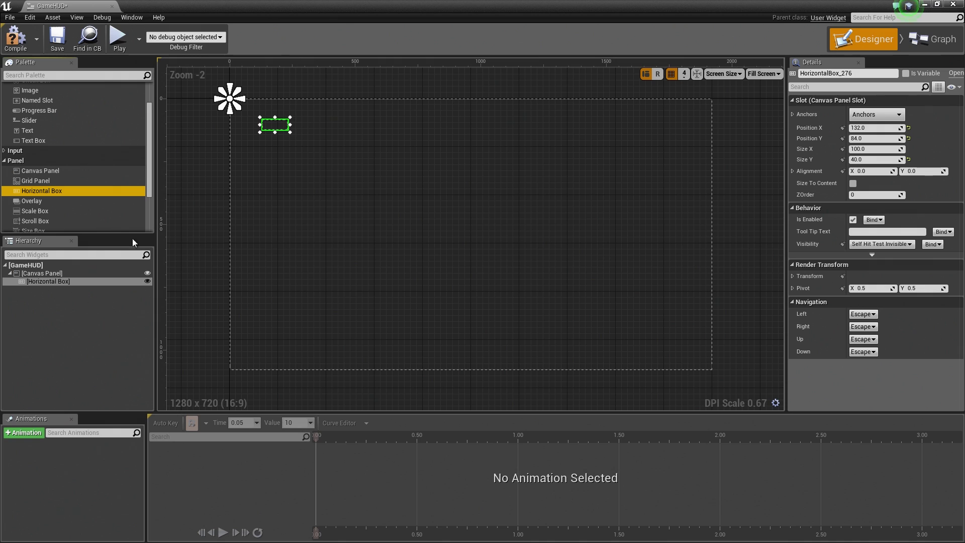
drag(149, 192, 155, 217)
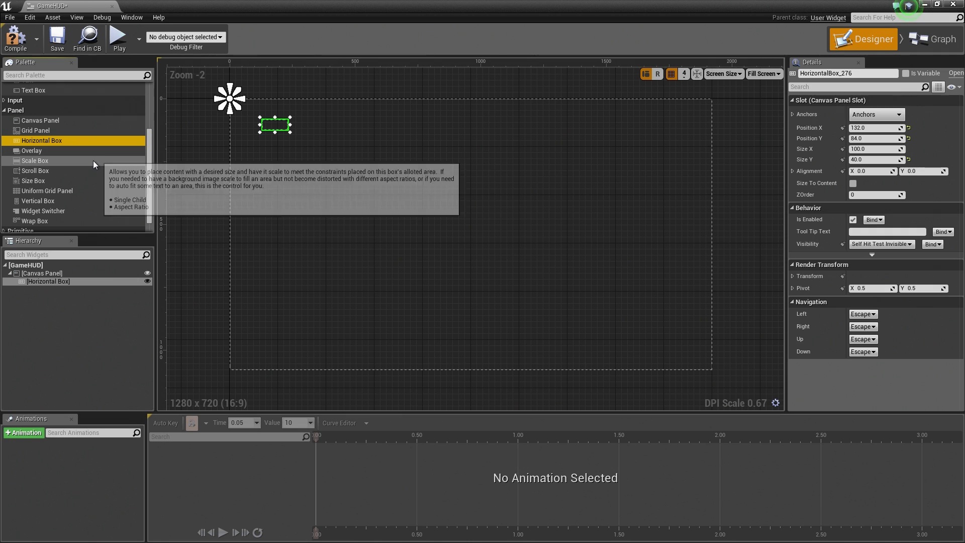
Put a Vertical Box inside the Horizontal Box and paste a copy beside it, making two.
click(41, 201)
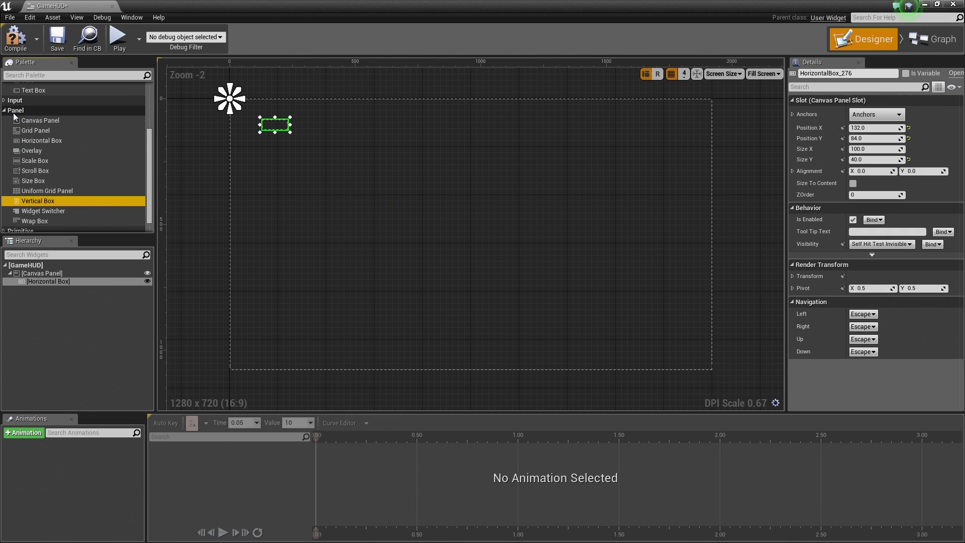
drag(41, 200, 59, 282)
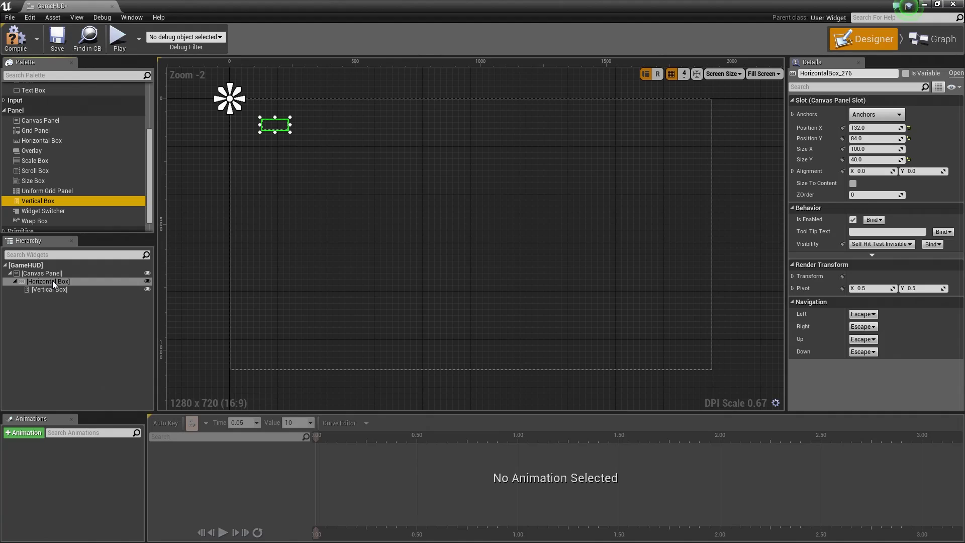
click(49, 290)
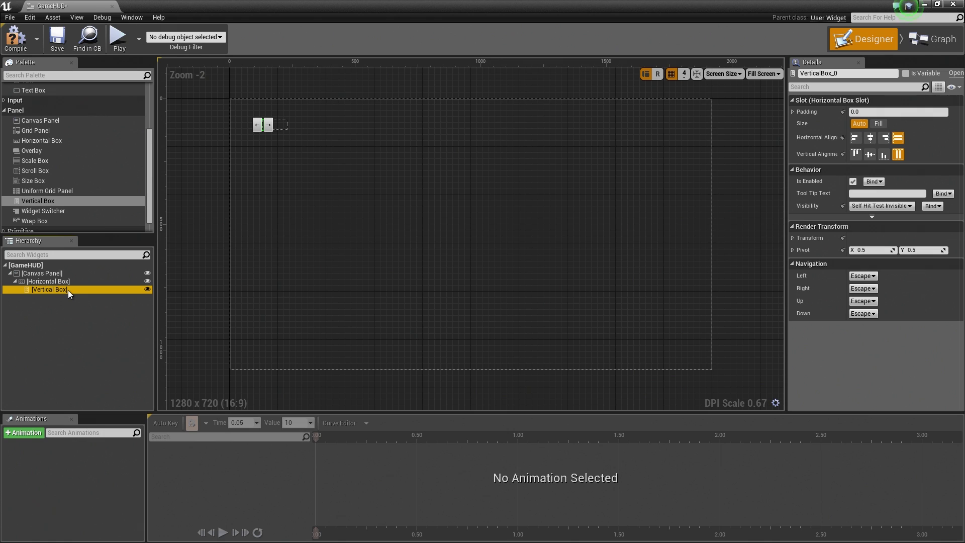
click(53, 281)
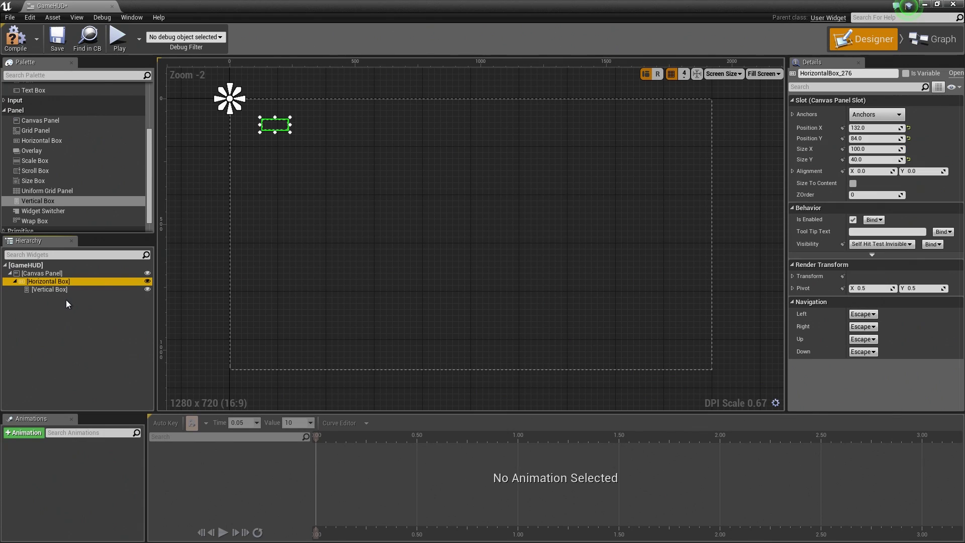
key(ctrl+v)
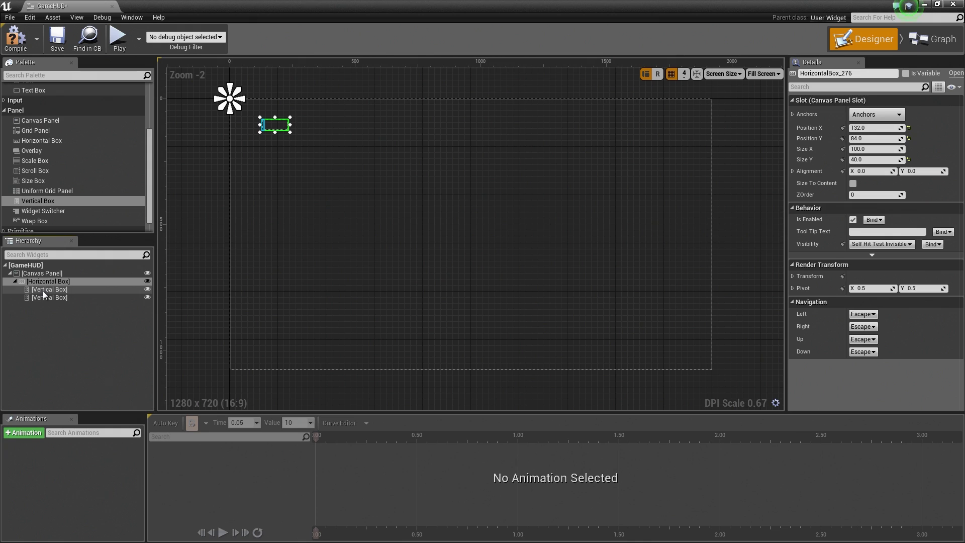
click(44, 290)
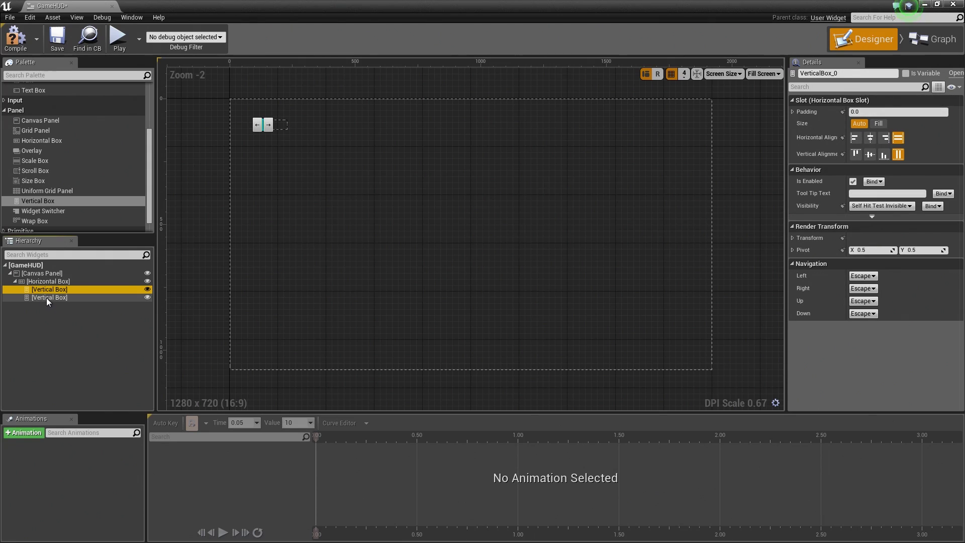
click(47, 297)
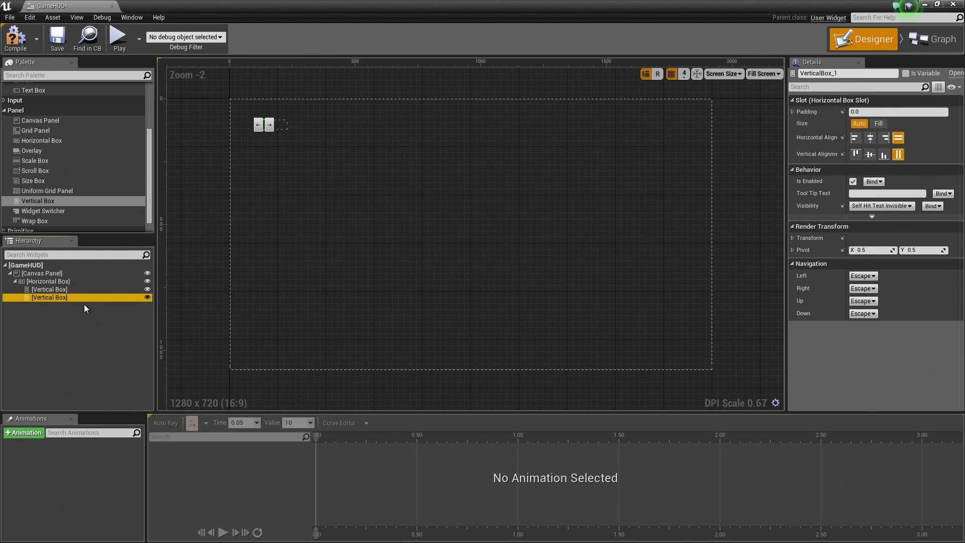
click(50, 290)
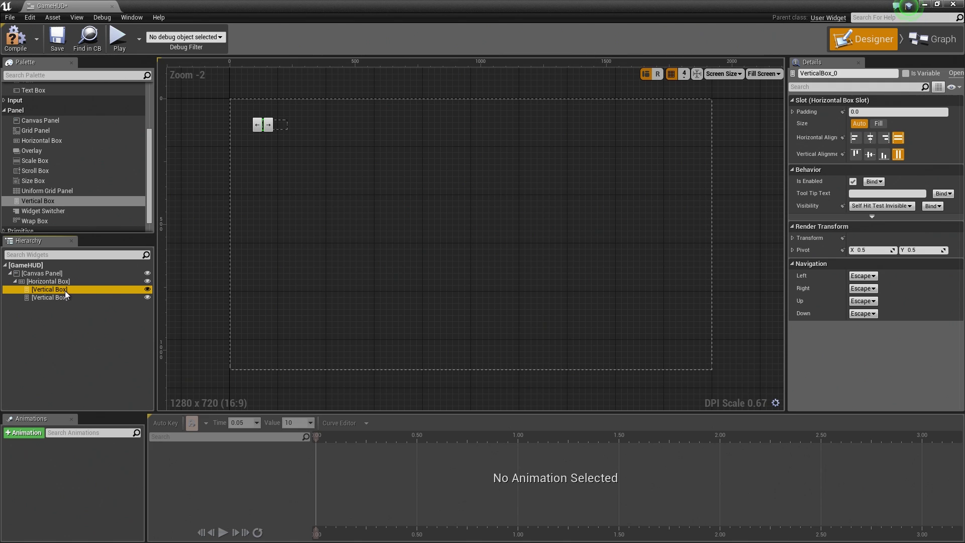
click(32, 297)
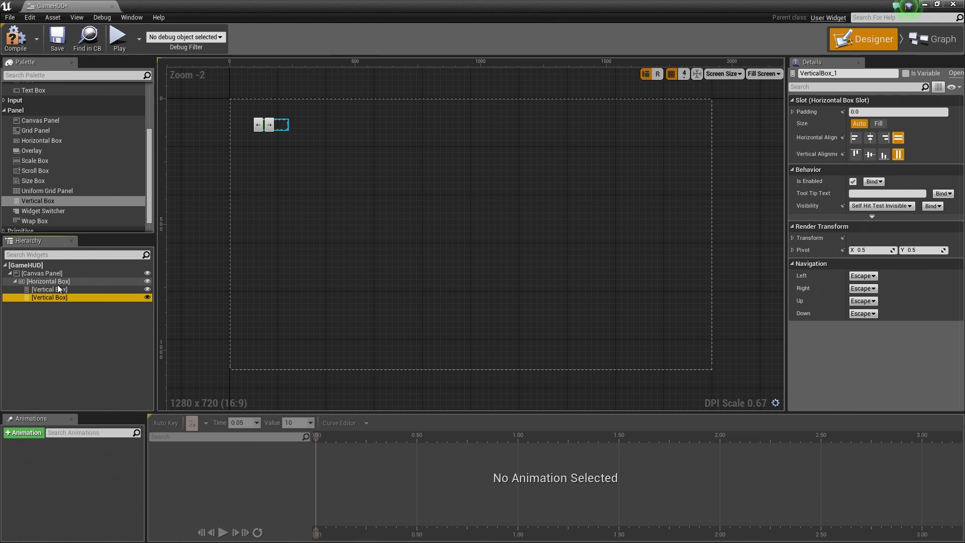
scroll(51, 158, up, 3)
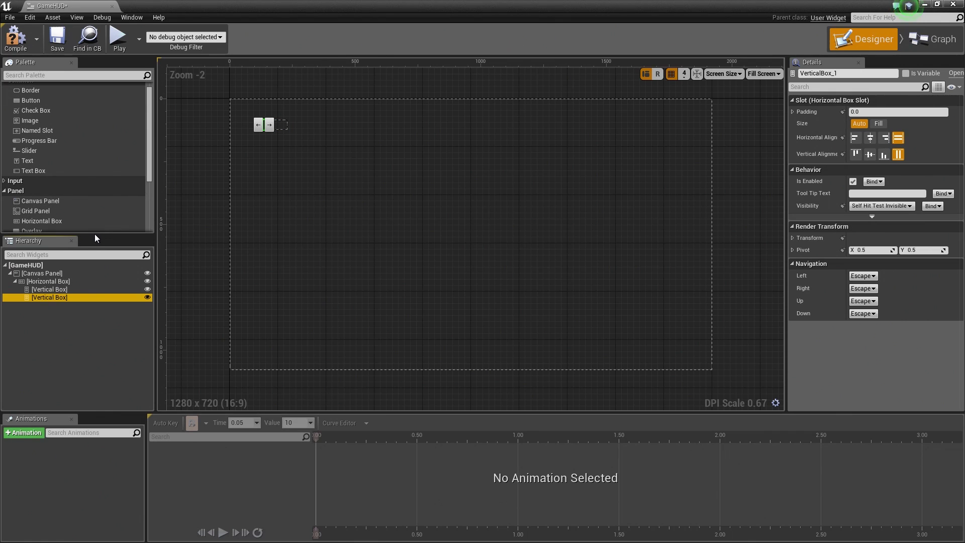
Drop a Text Block into the first Vertical Box and paste copies until it holds three.
click(54, 161)
scroll(151, 153, up, 1)
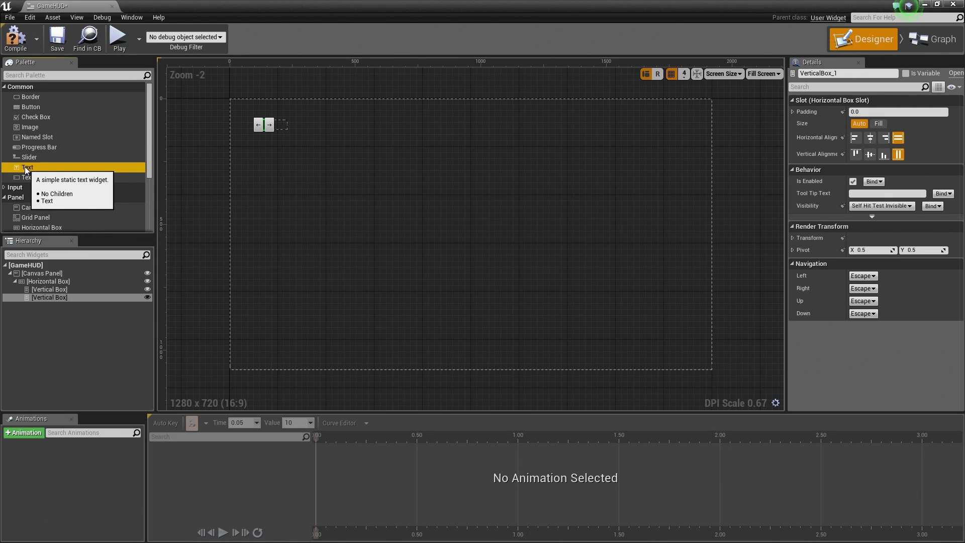
drag(77, 255, 62, 290)
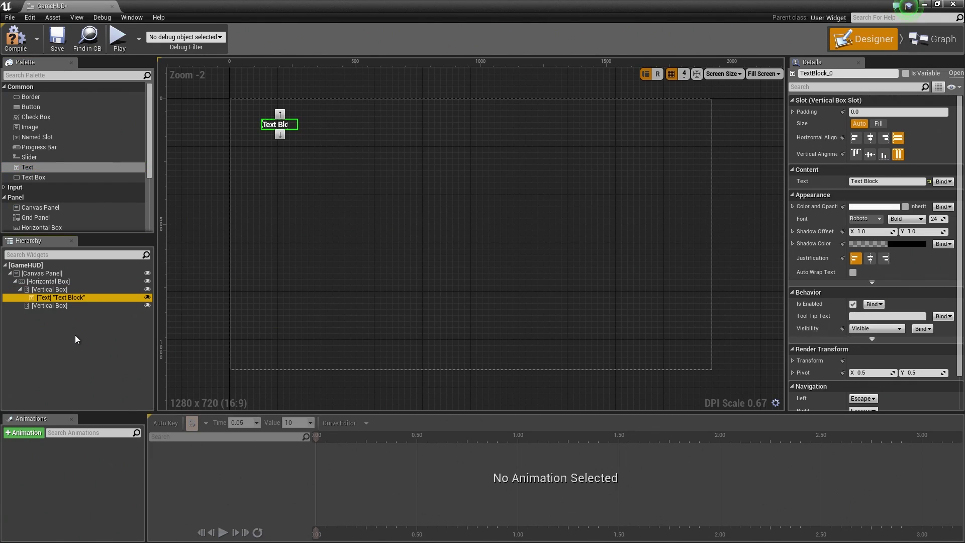
click(40, 288)
key(ctrl+v)
key(ctrl+v)
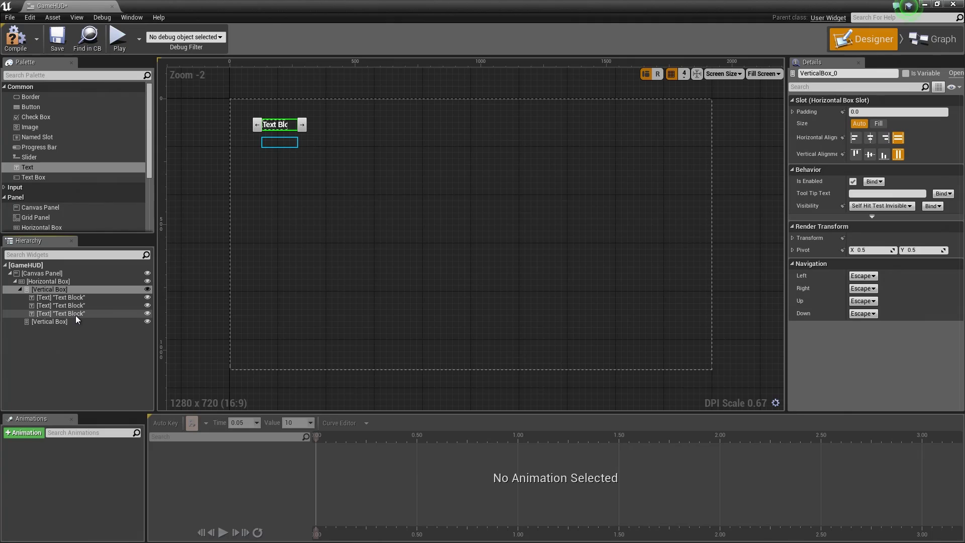
click(38, 146)
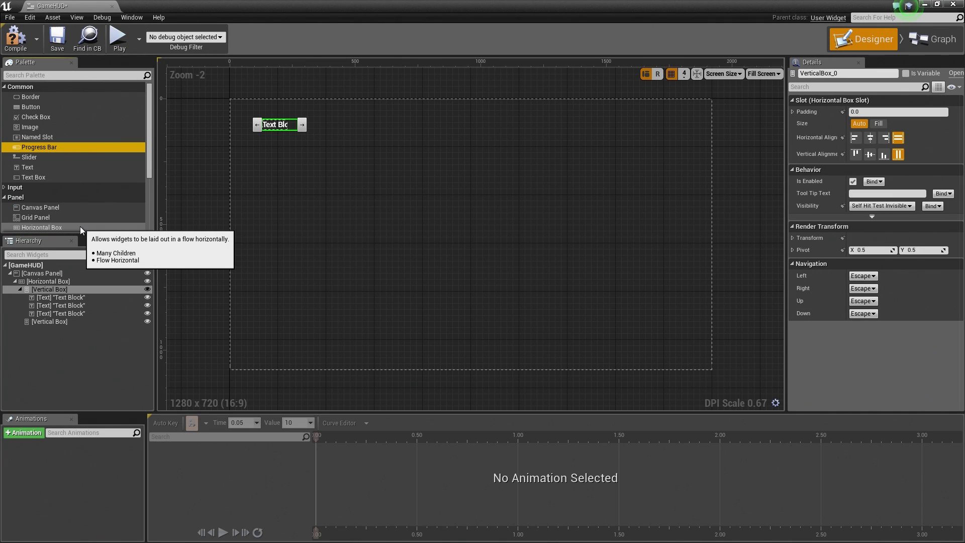
Drop a Progress Bar into the second Vertical Box and paste copies until it holds three.
drag(38, 150, 53, 324)
click(55, 332)
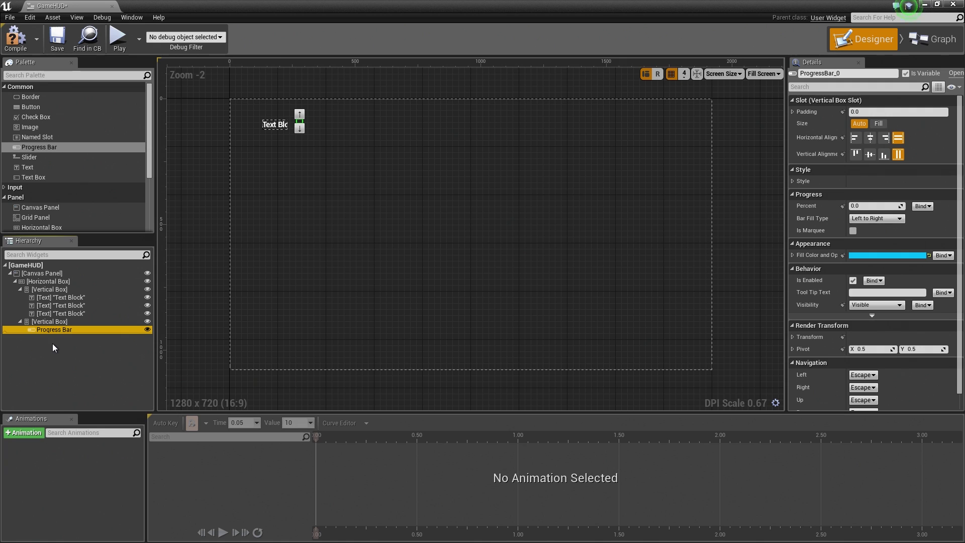
click(29, 320)
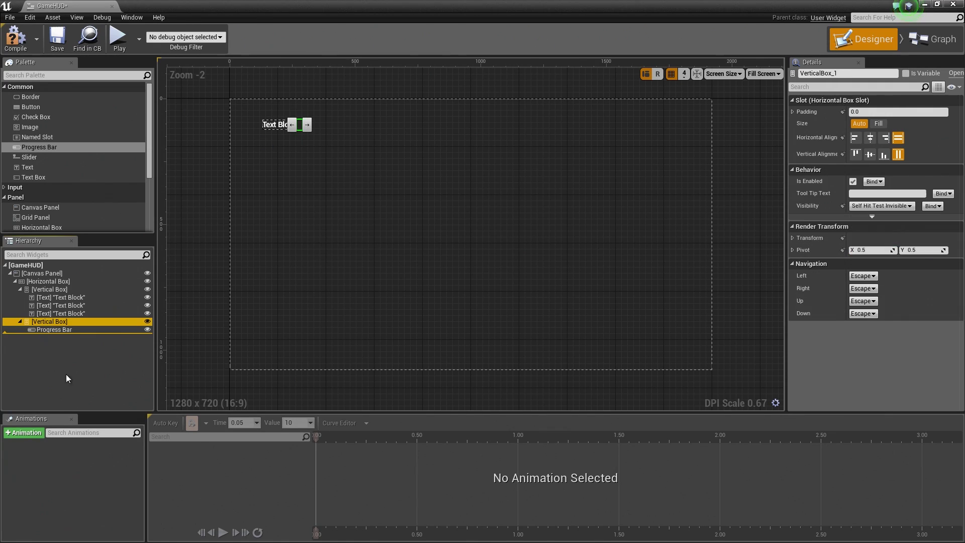
key(ctrl+v)
key(ctrl+v)
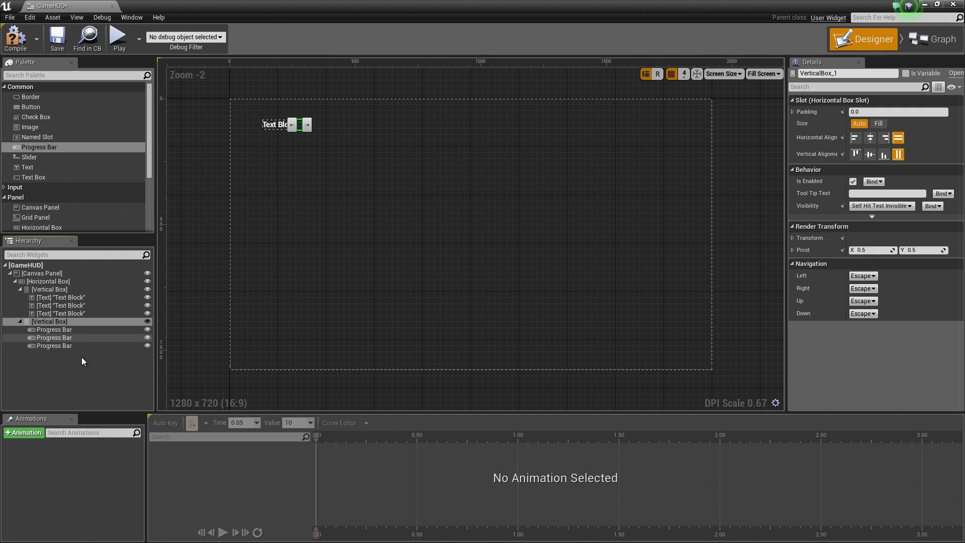